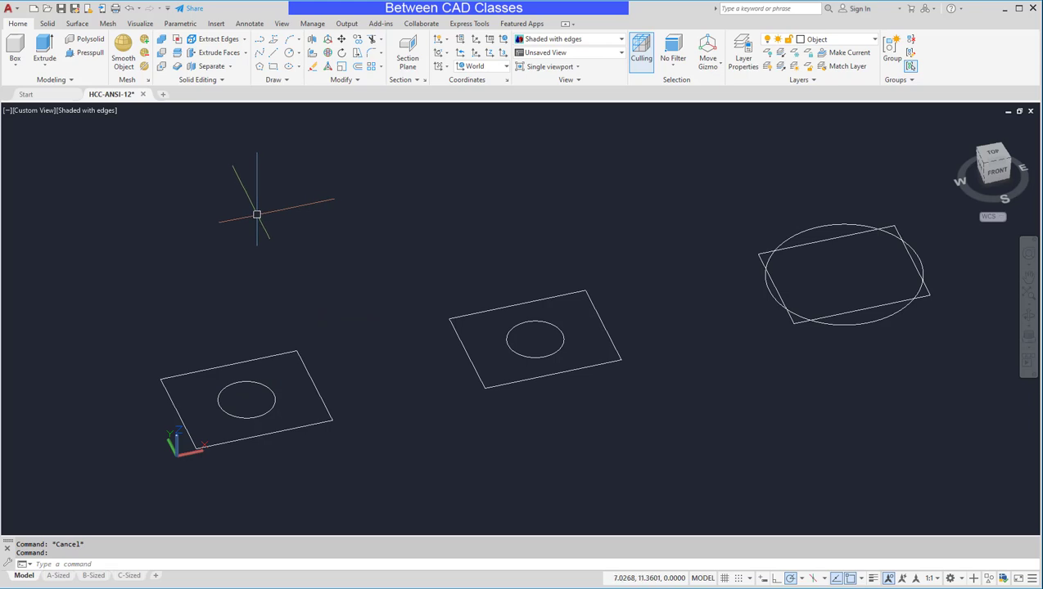
Extrude the left rectangle into a solid box of height 4.
click(44, 48)
click(263, 354)
key(Return)
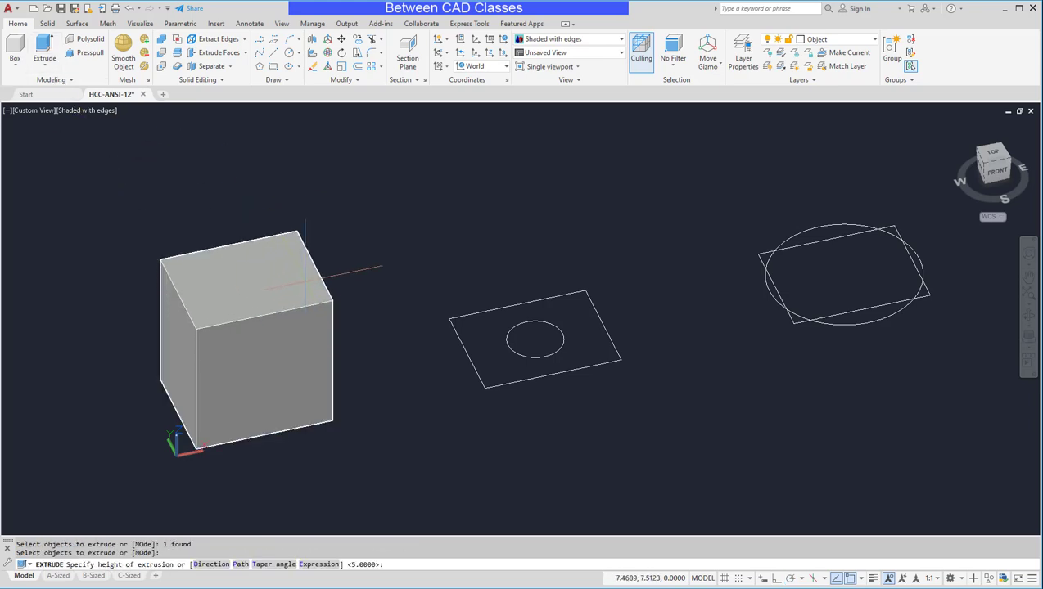
key(Return)
shift+middle_drag(372, 384, 357, 271)
Extrude the circle inside the box into a cylinder standing on top of it.
click(45, 51)
click(248, 317)
key(Return)
shift+middle_drag(400, 253, 414, 226)
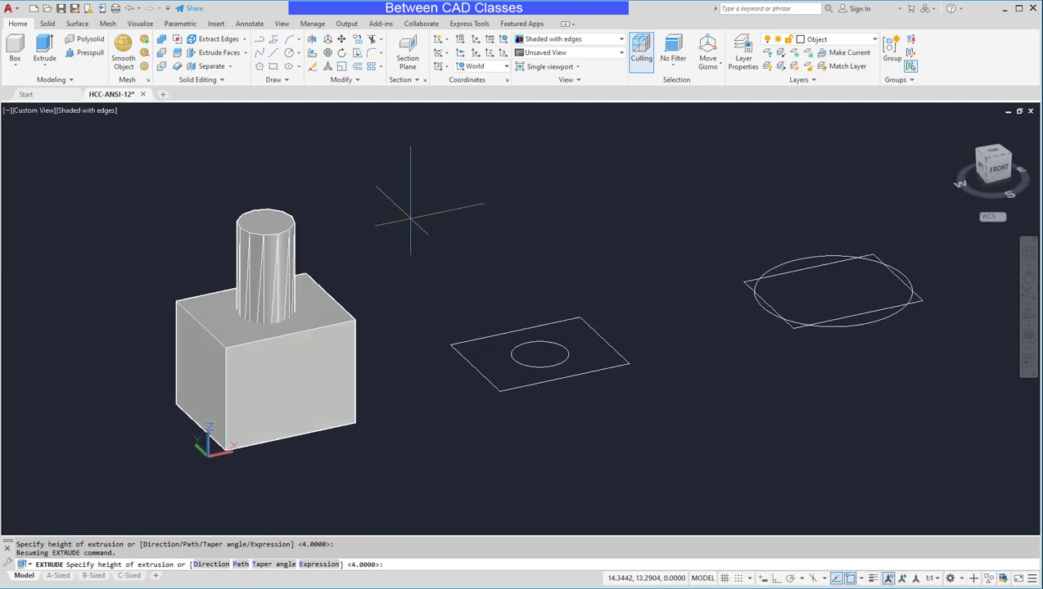
key(Escape)
key(Escape)
key(ctrl+z)
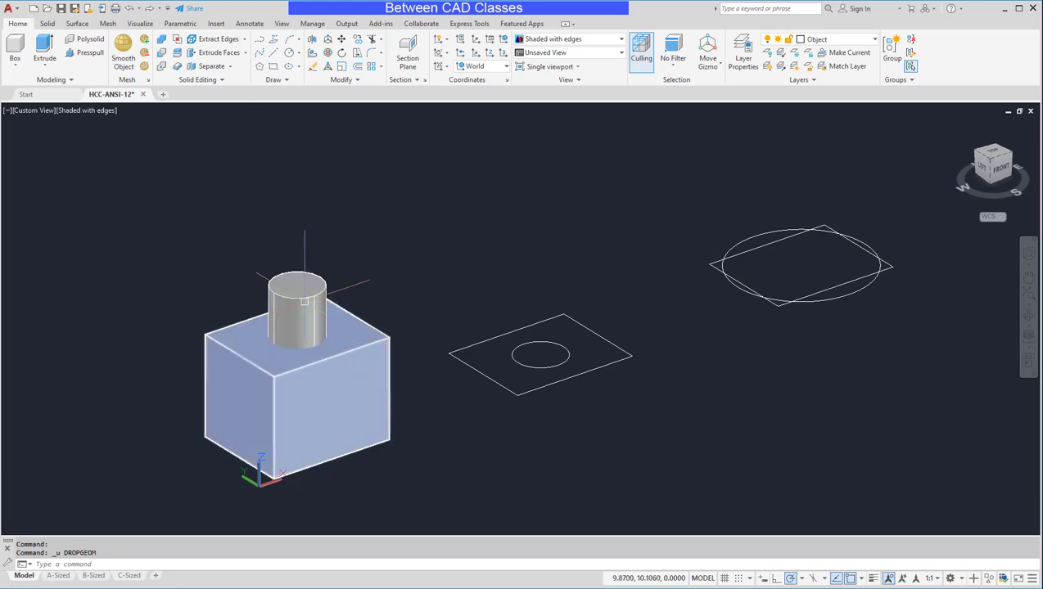
click(304, 302)
text(m)
key(Return)
click(442, 270)
click(245, 206)
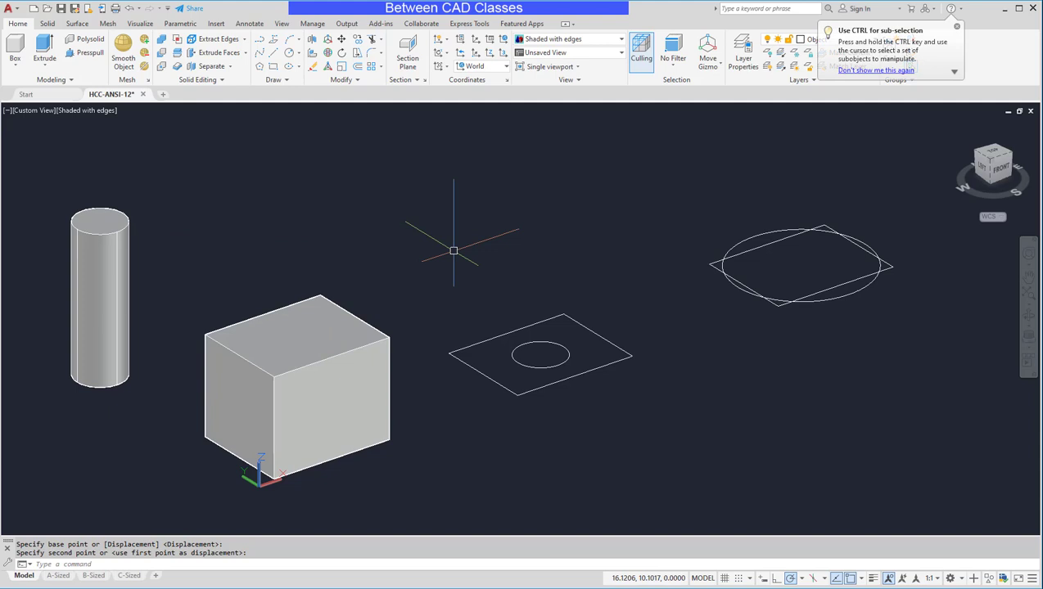
key(ctrl+z)
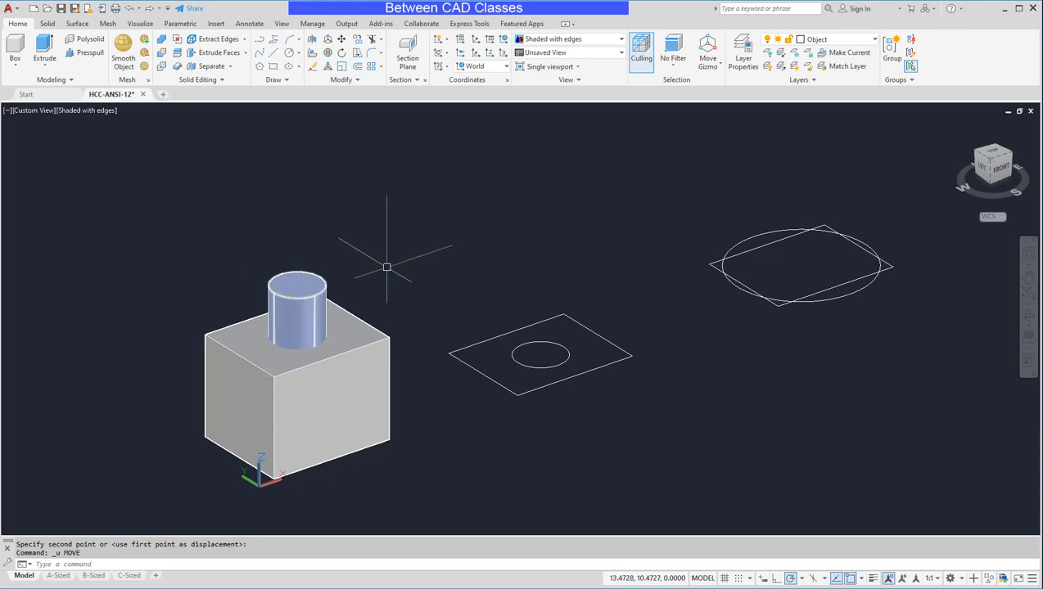
click(105, 109)
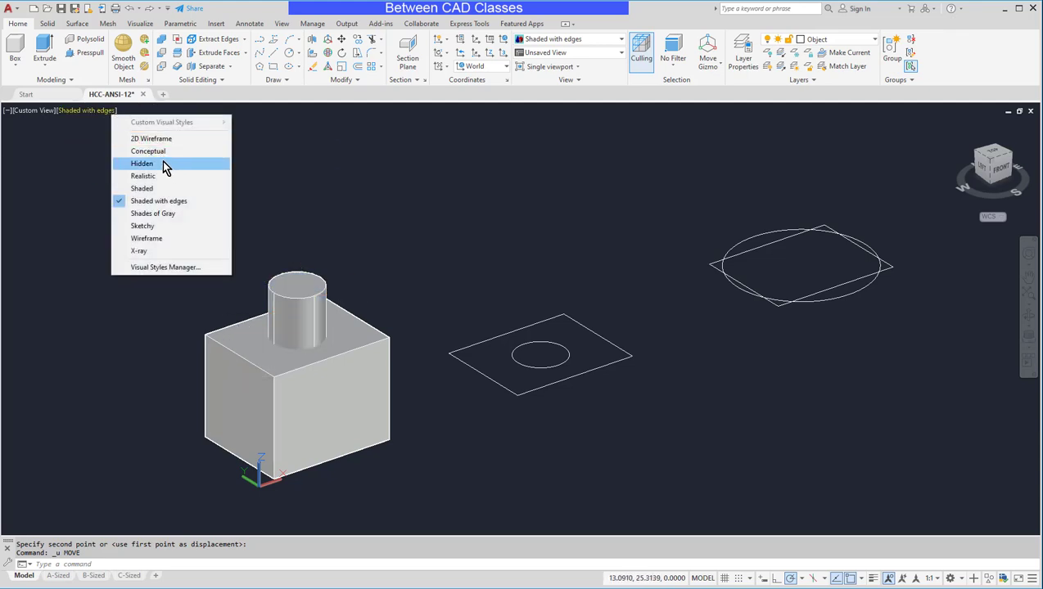
click(161, 138)
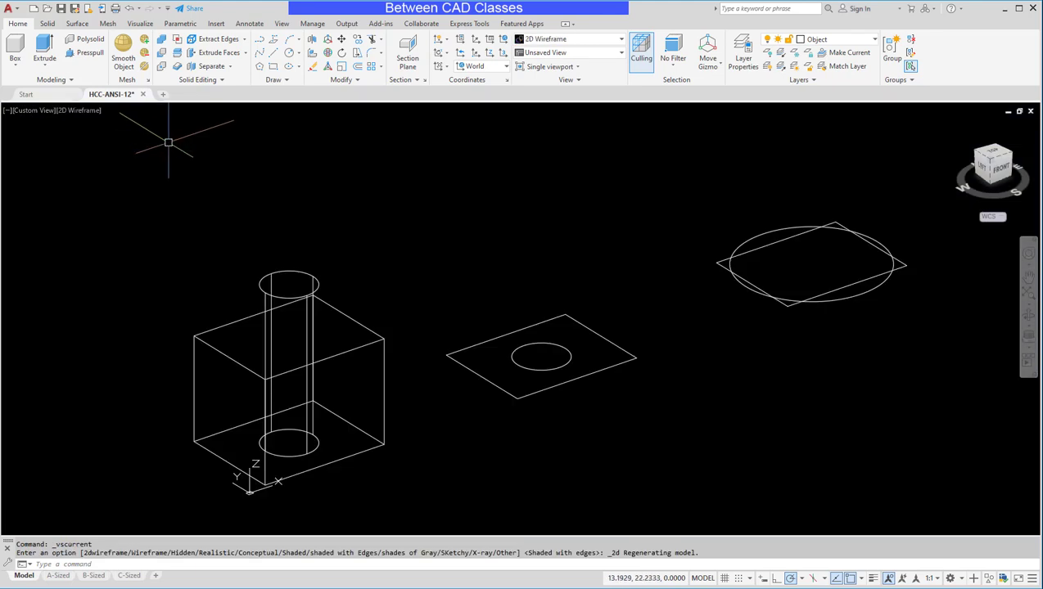
click(93, 112)
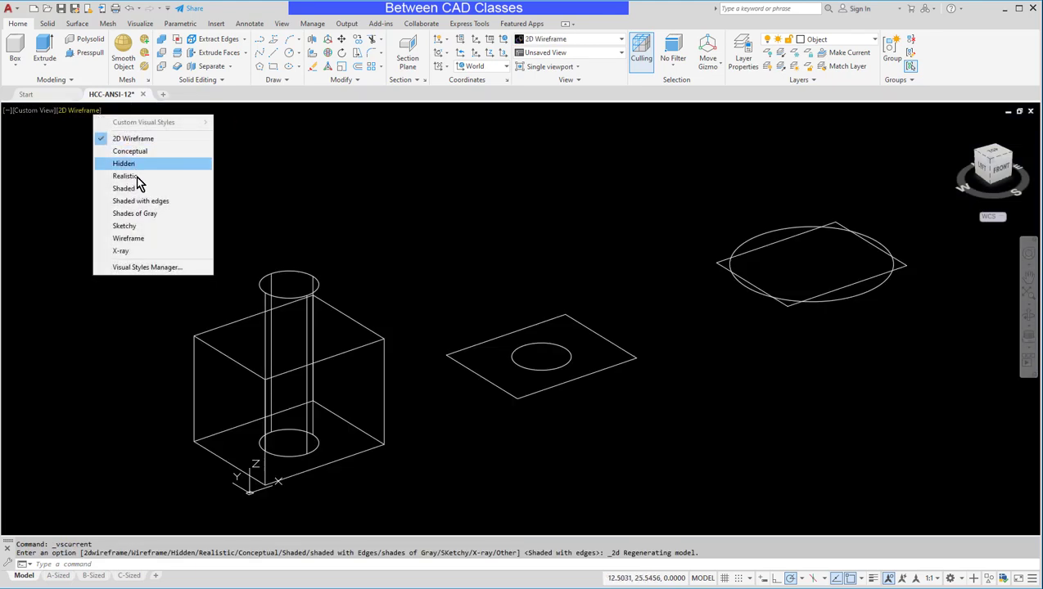
click(160, 200)
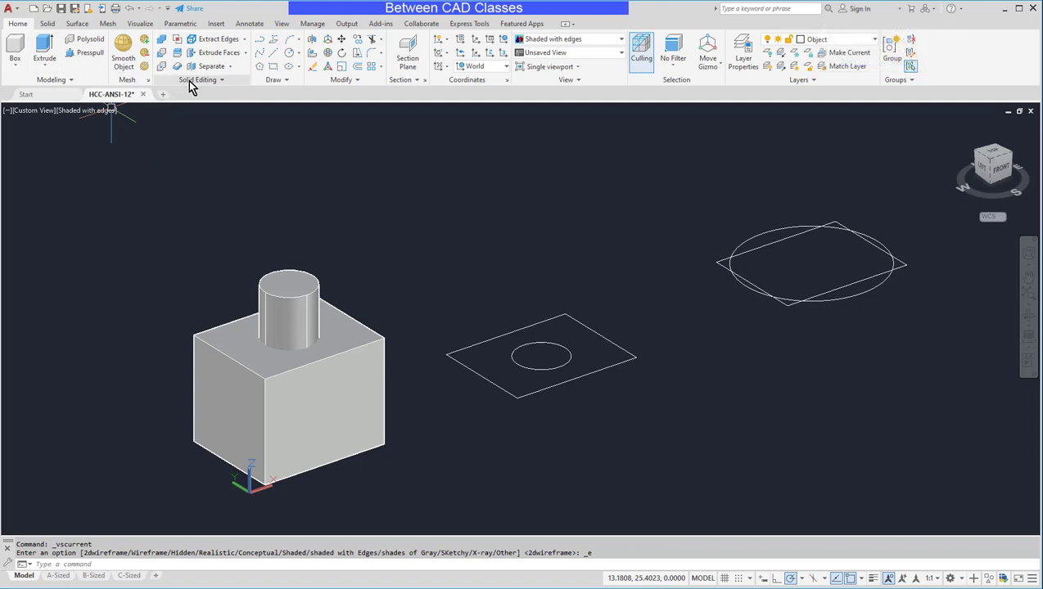
Union the left box and its cylinder into a single solid.
click(161, 40)
click(375, 251)
click(197, 375)
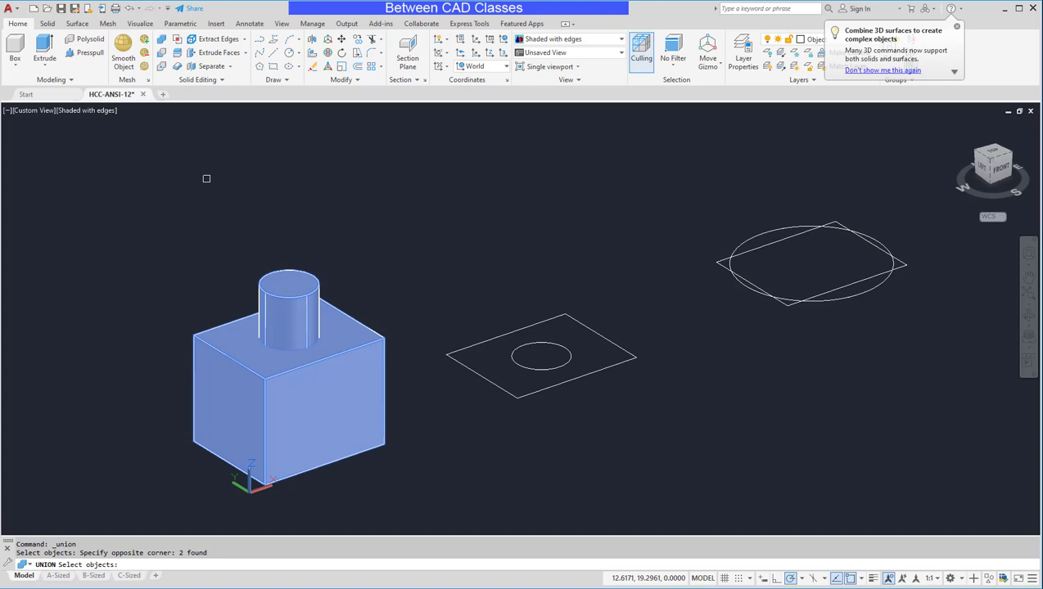
key(Return)
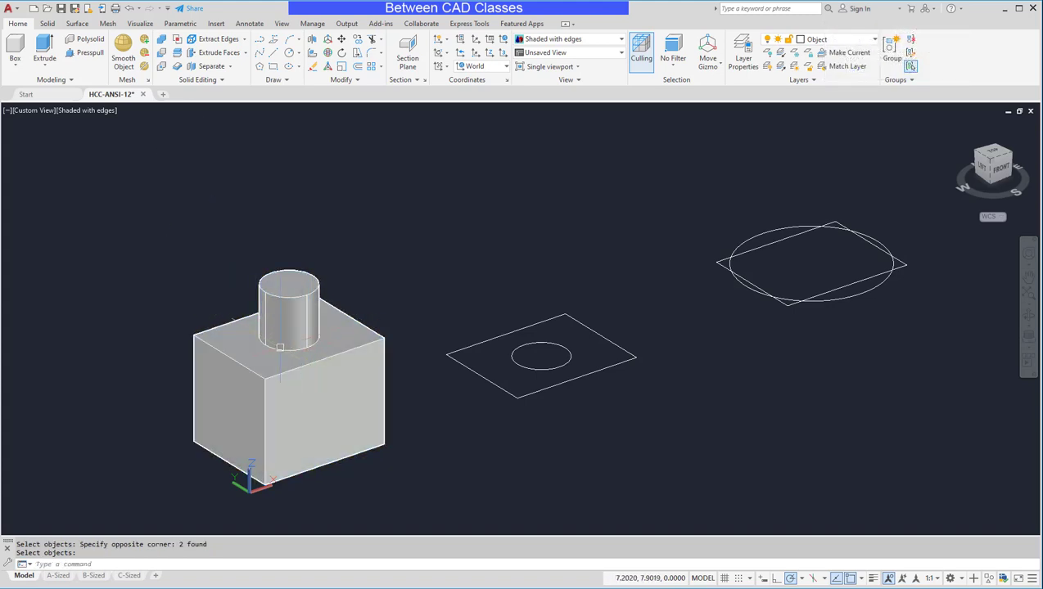
Check the merged solid in 2D Wireframe, then return to Shaded with edges.
click(374, 336)
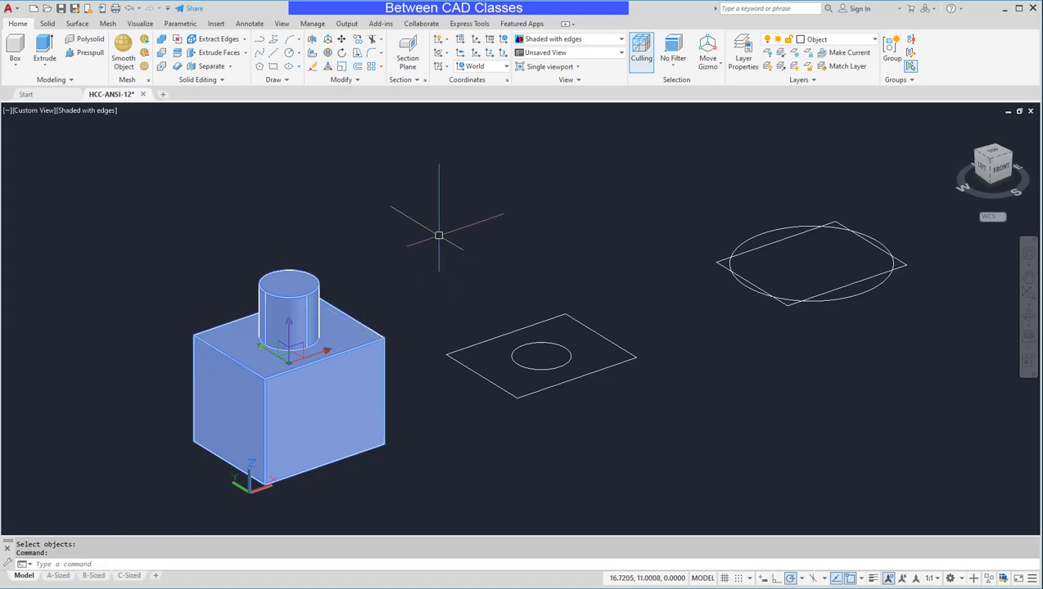
click(112, 112)
click(149, 141)
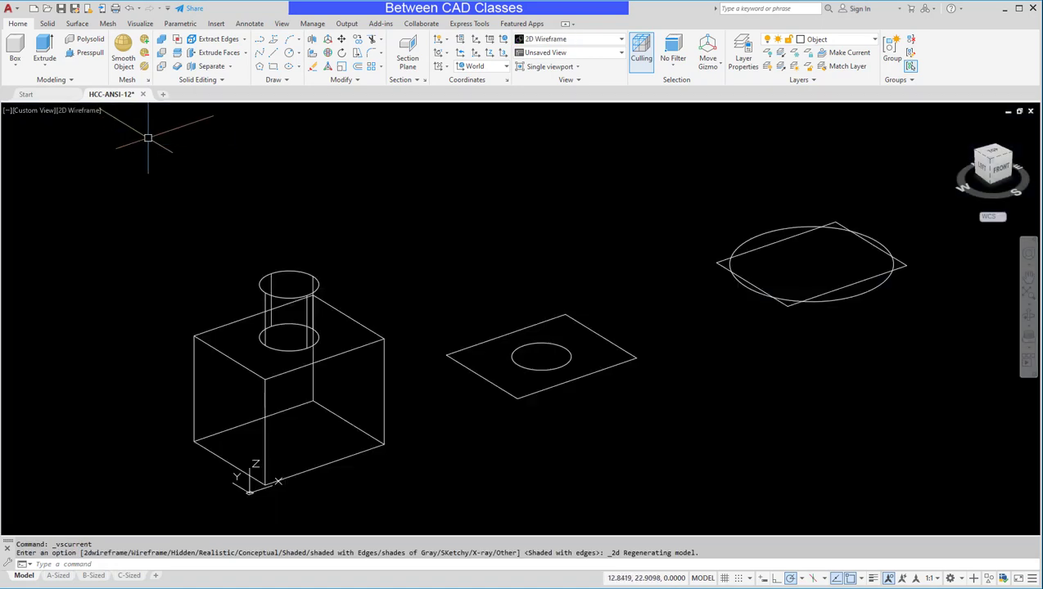
click(92, 115)
click(155, 202)
key(Escape)
key(Escape)
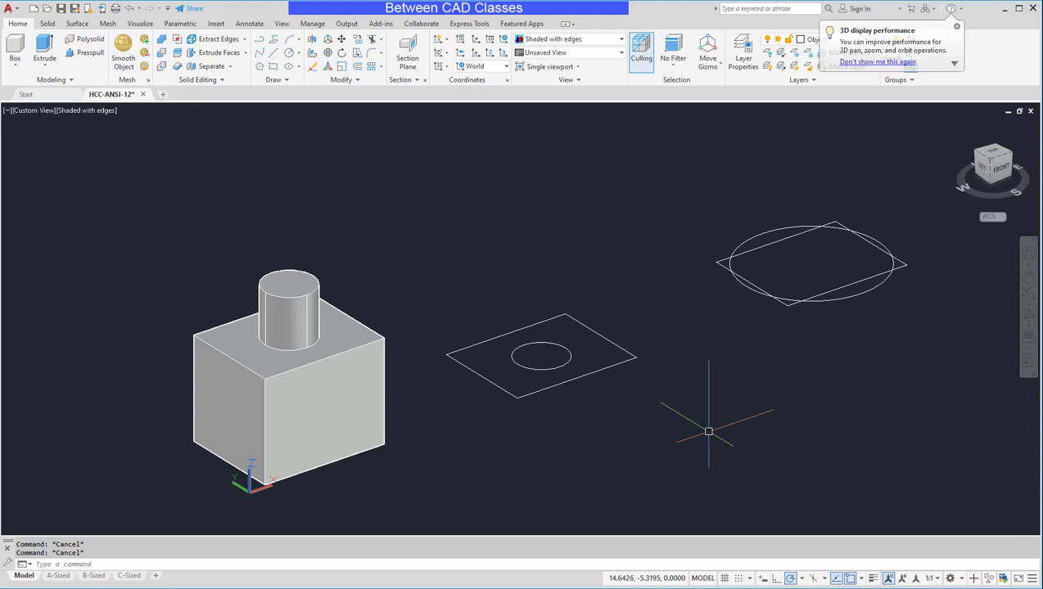
Extrude the middle rectangle into a box of height 4.
middle_drag(709, 431, 591, 430)
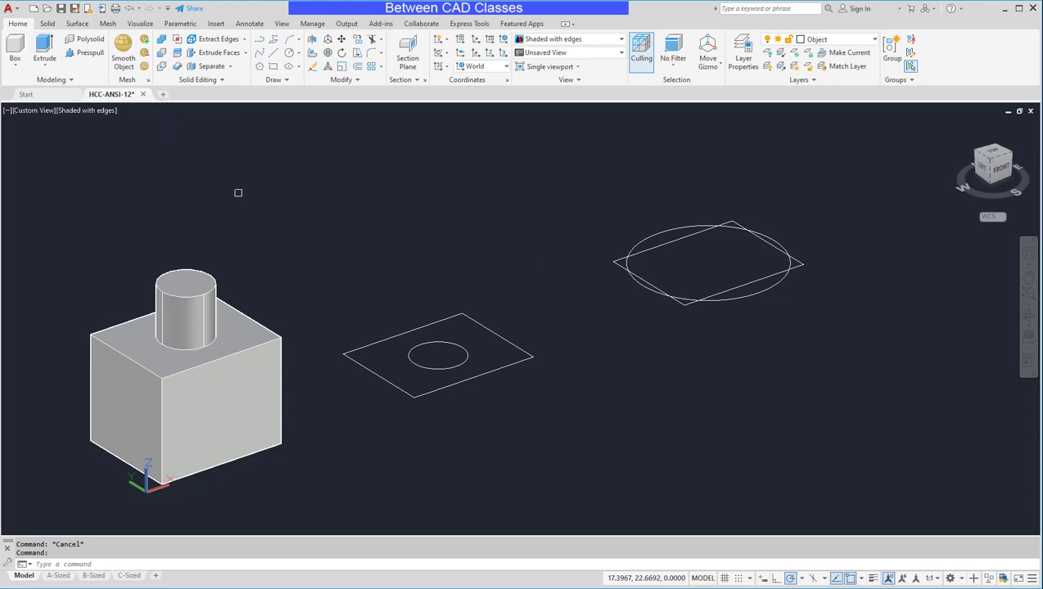
click(388, 337)
key(Return)
text(4)
key(Return)
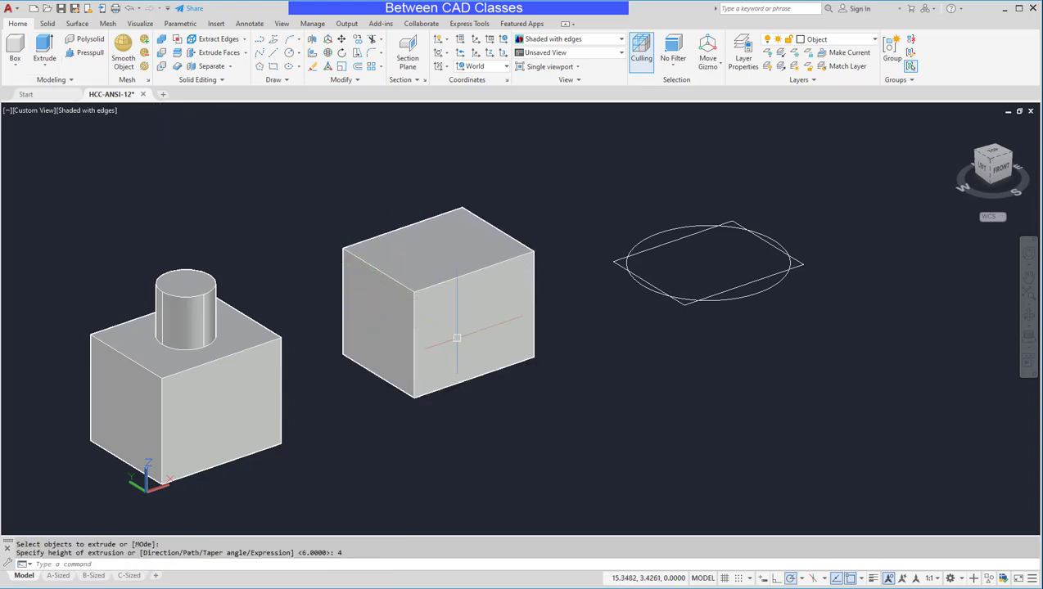
shift+middle_drag(508, 419, 233, 144)
Extrude the middle circle into a tall cylinder rising above the box.
click(44, 49)
click(456, 333)
key(Return)
mouse_move(539, 261)
shift+middle_down()
mouse_move(606, 281)
mouse_move(626, 342)
shift+middle_up()
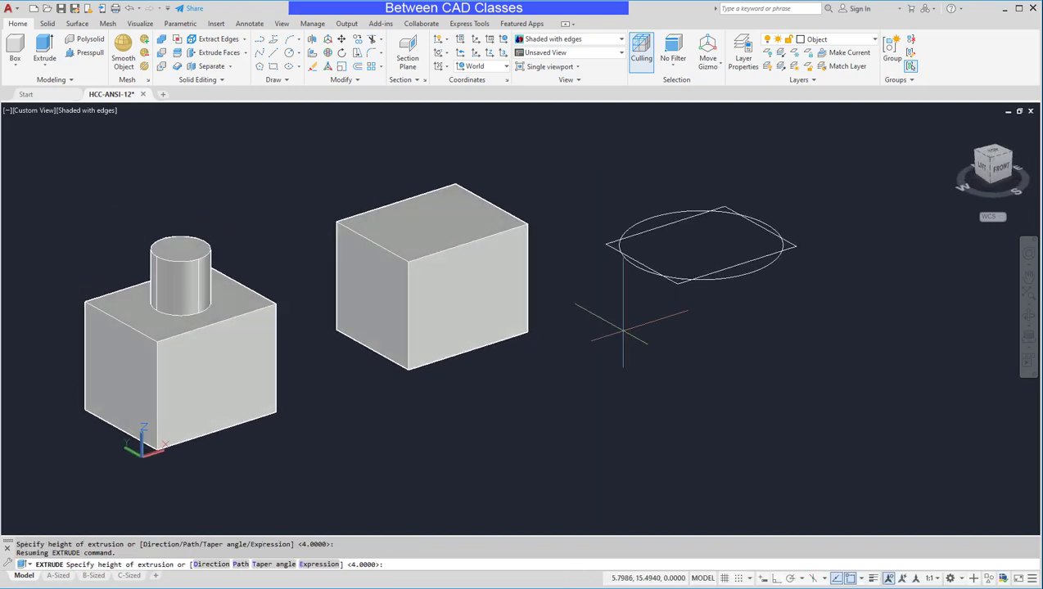
middle_drag(565, 167, 568, 242)
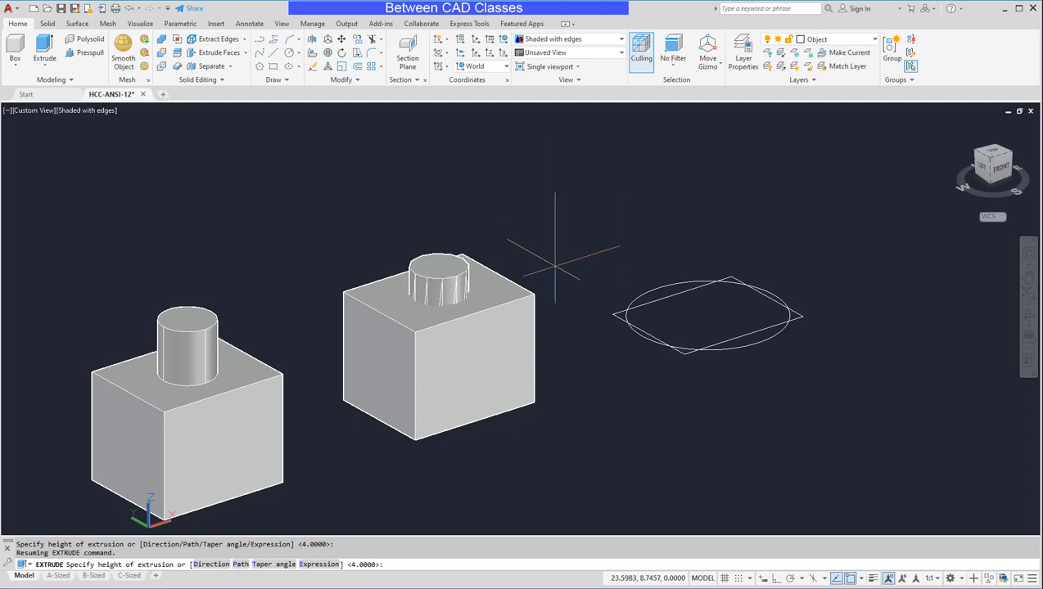
click(547, 168)
key(Escape)
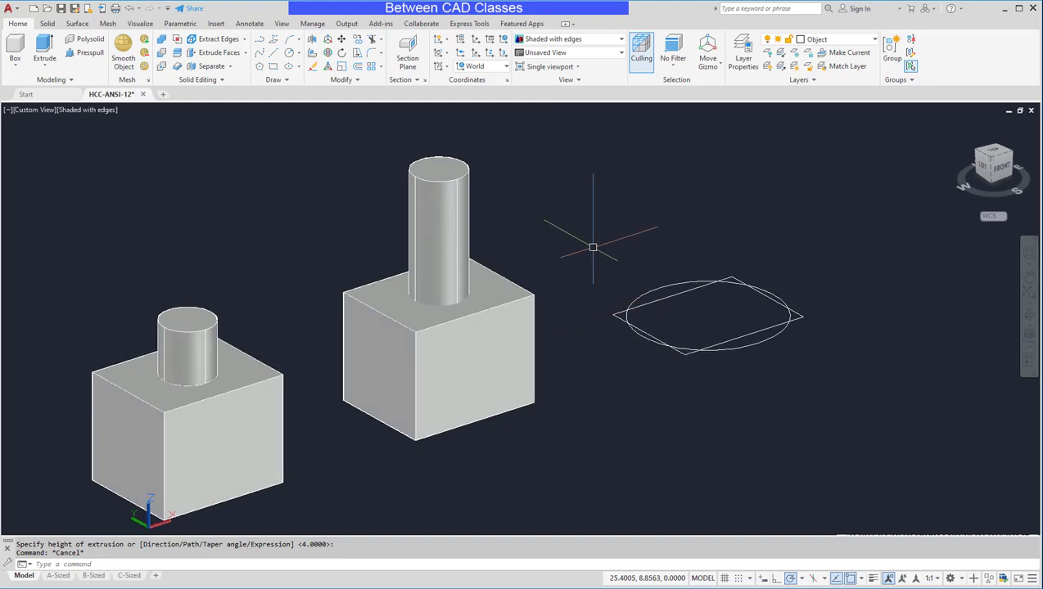
Subtract the tall cylinder from the middle box to cut a round hole through it.
click(163, 57)
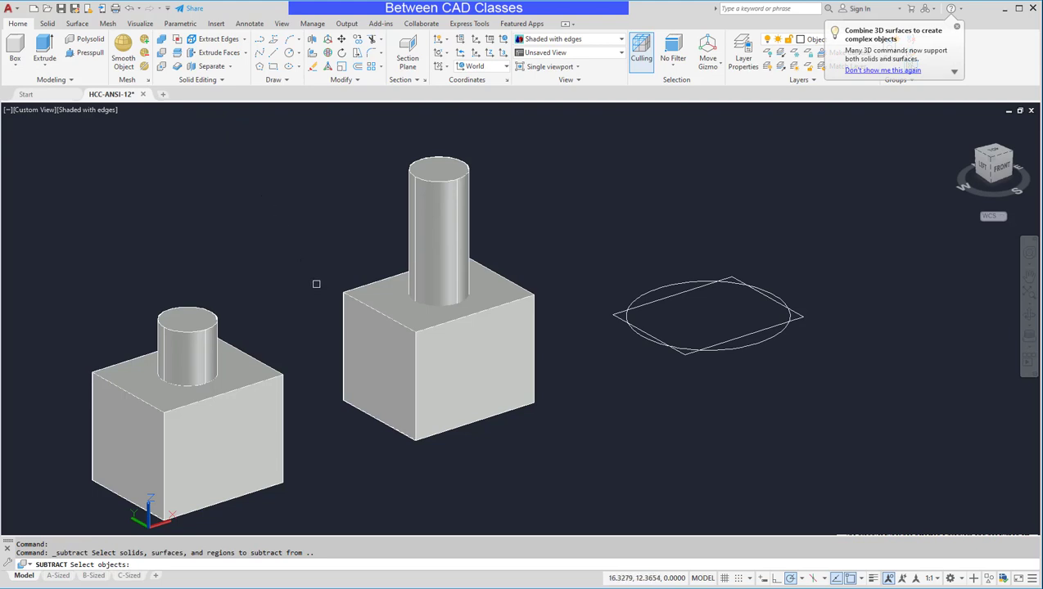
click(358, 302)
key(Return)
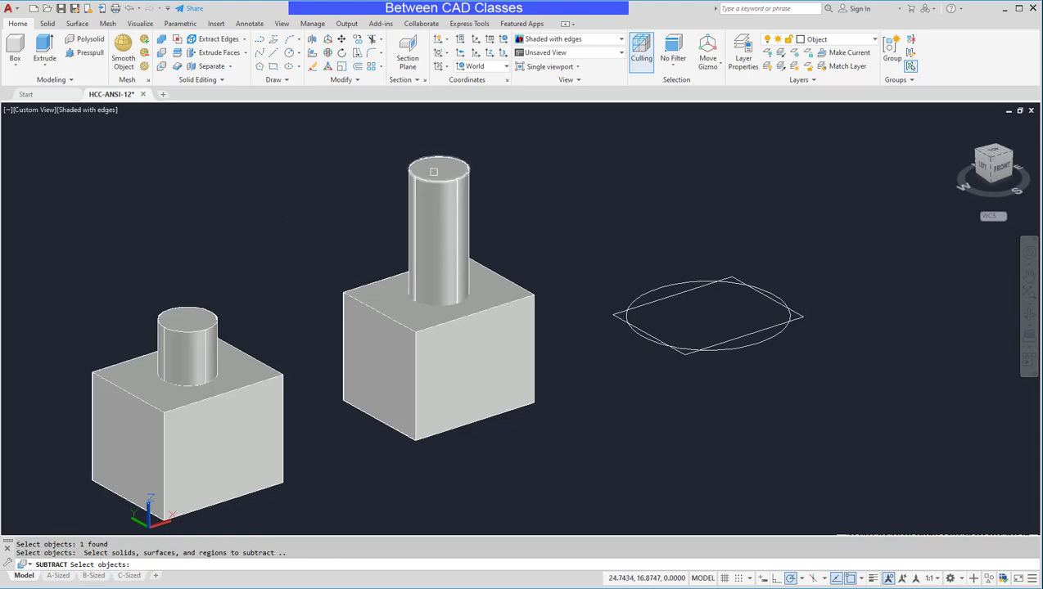
click(434, 174)
key(Return)
mouse_move(589, 212)
shift+middle_down()
mouse_move(574, 326)
mouse_move(566, 303)
mouse_move(583, 295)
mouse_move(587, 225)
shift+middle_up()
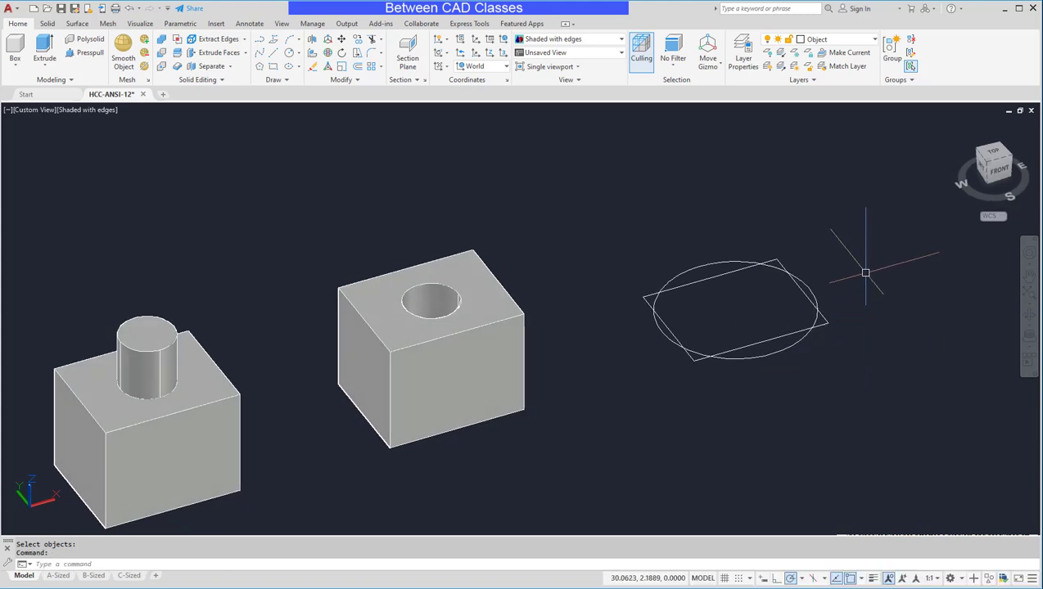
Extrude both the right rectangle and its circle to height 4 as overlapping solids.
scroll(864, 332, up, 3)
middle_drag(866, 329, 724, 368)
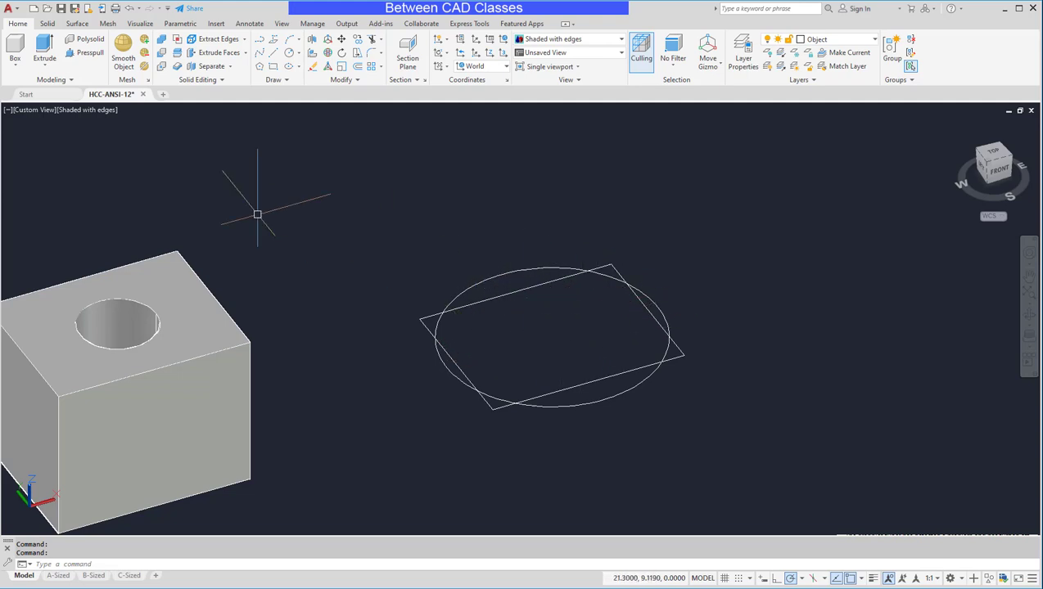
click(46, 48)
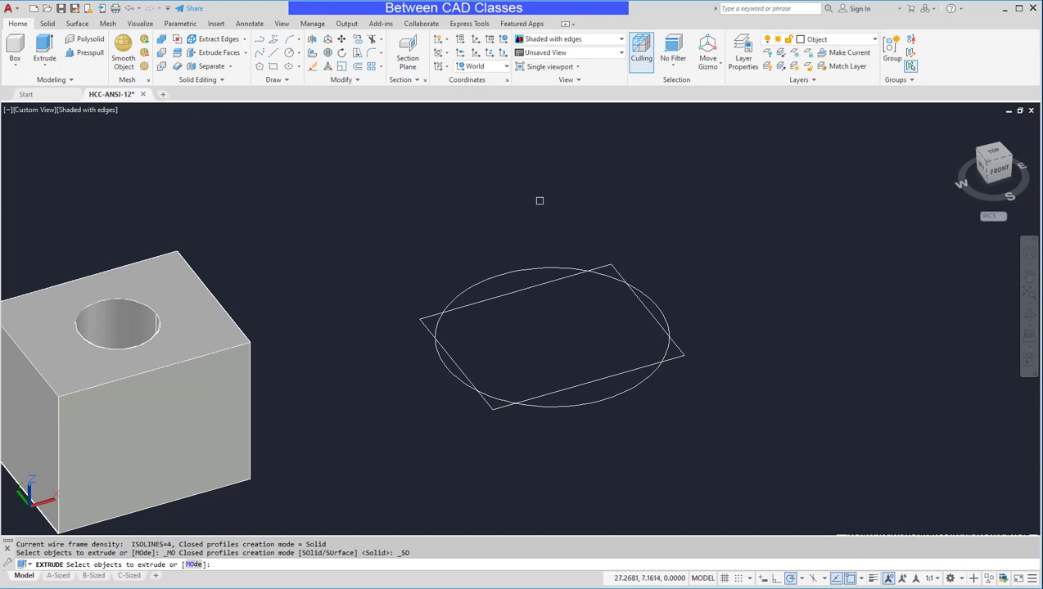
click(668, 224)
click(527, 331)
key(Return)
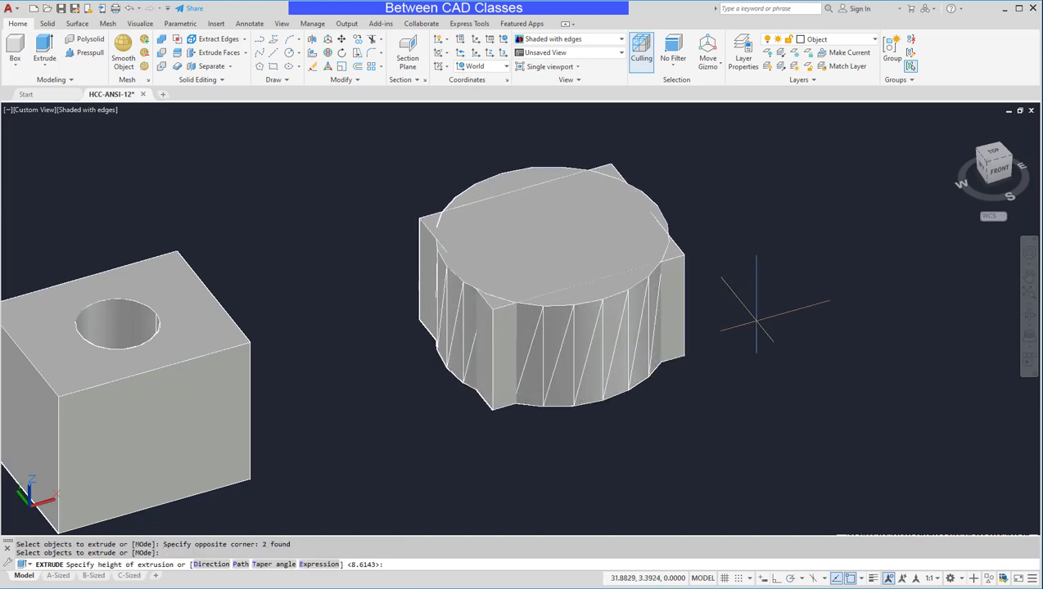
key(Return)
middle_drag(780, 228, 771, 286)
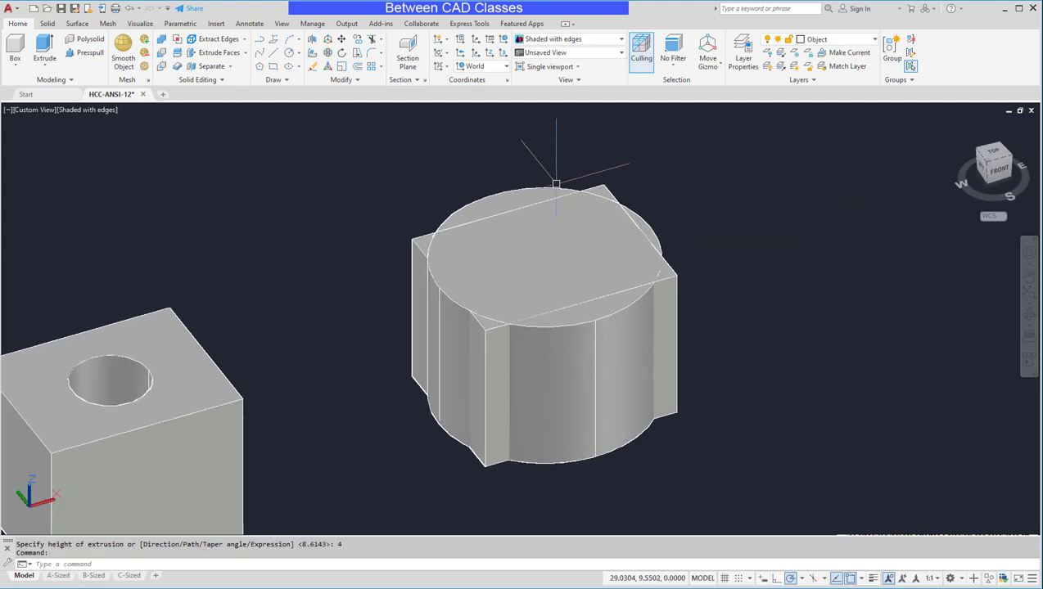
Intersect the right rectangle and circle solids into one rounded-corner solid.
click(161, 69)
click(725, 170)
click(532, 239)
key(Return)
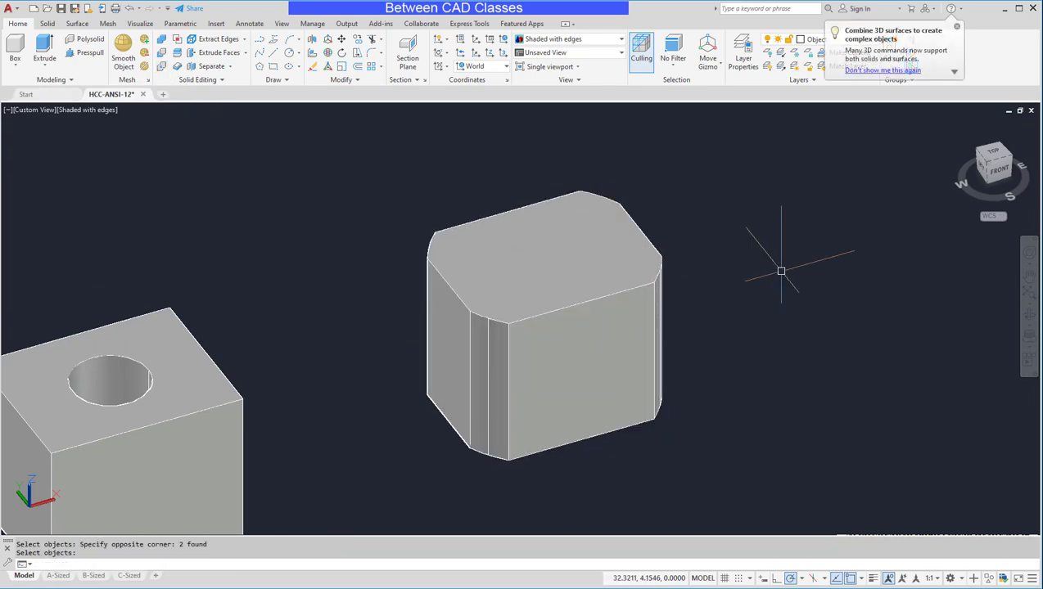
shift+middle_drag(763, 234, 737, 276)
scroll(747, 293, up, 3)
scroll(747, 292, down, 4)
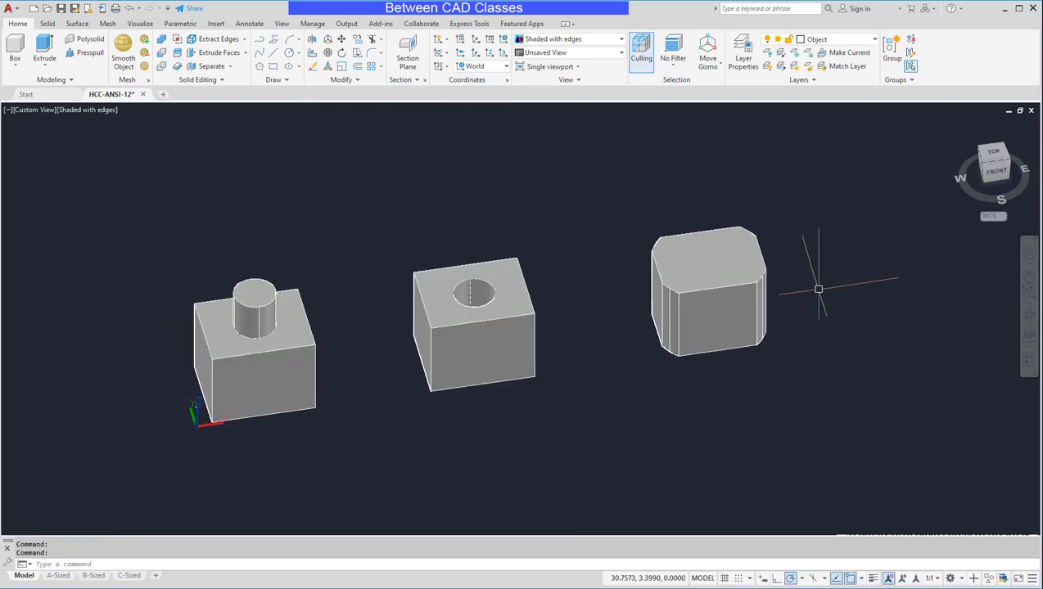